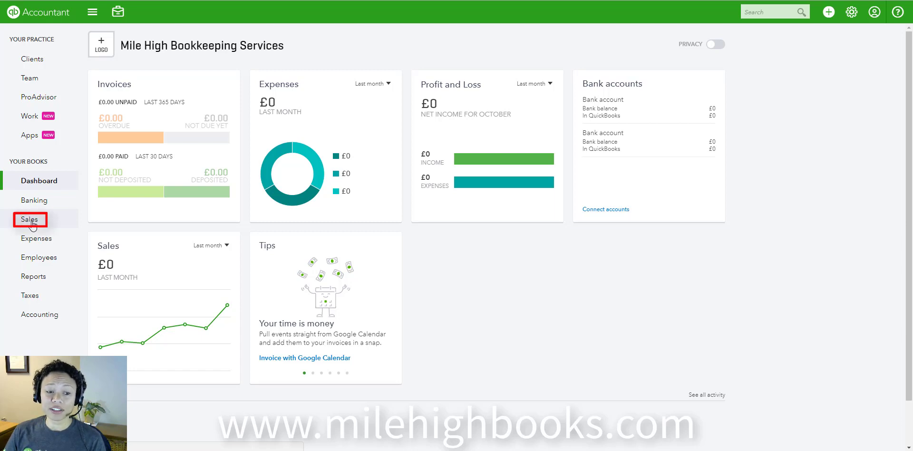
# - Start a new customer record from the Customers list in the Sales area
pyautogui.click(31, 223)
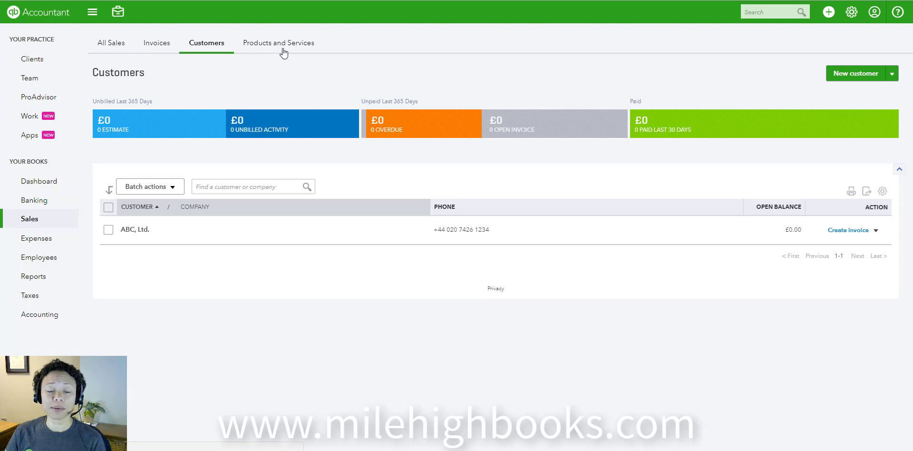
pyautogui.click(204, 47)
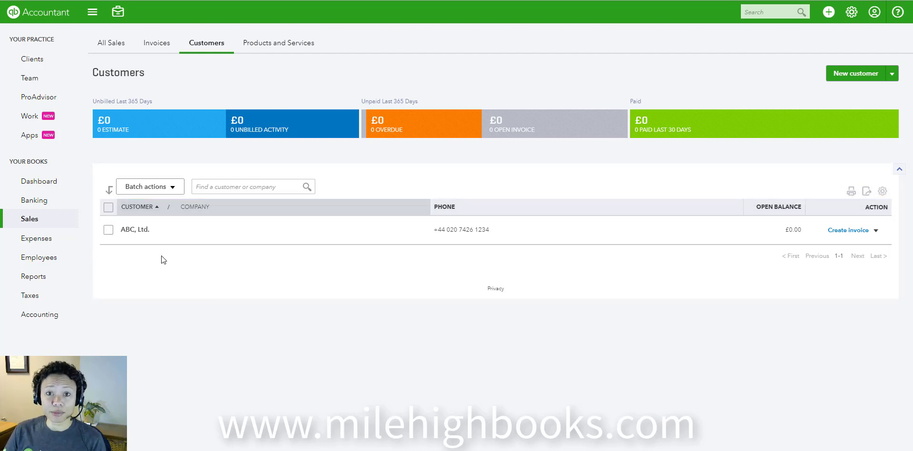
pyautogui.click(849, 75)
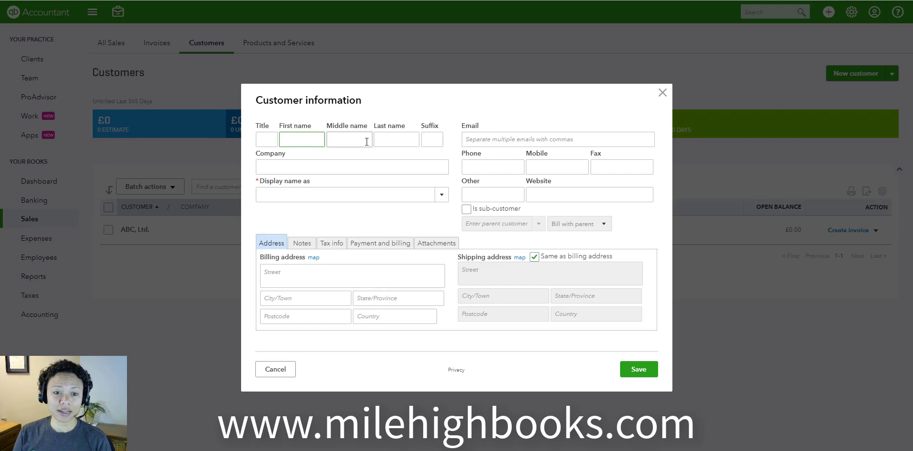
# - Enter the customer's first and last name in the new record, leaving the middle name blank
pyautogui.press('Tab')
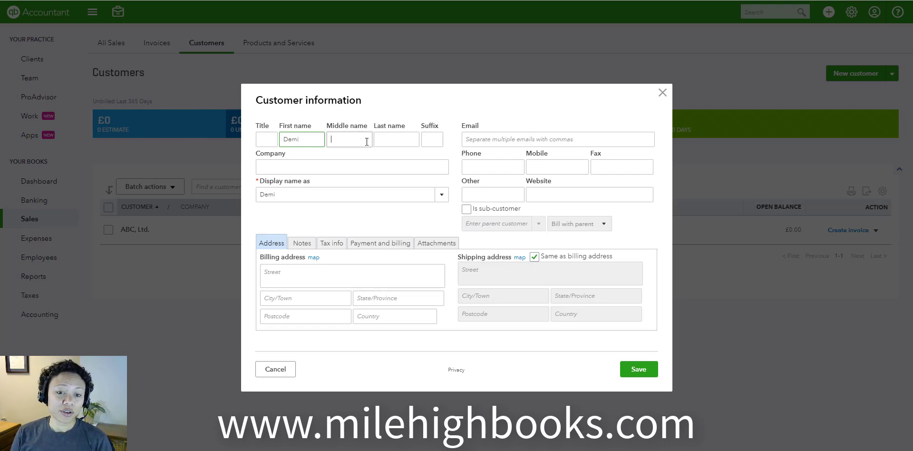
pyautogui.press('Tab')
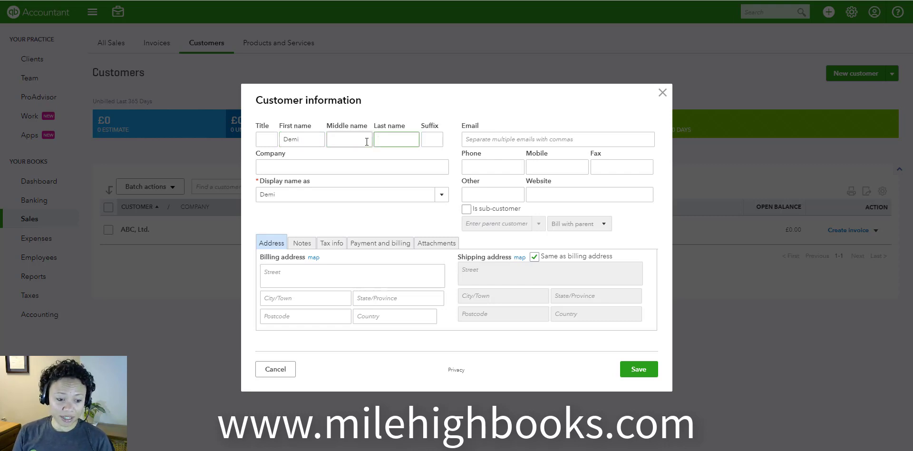
pyautogui.press('Tab')
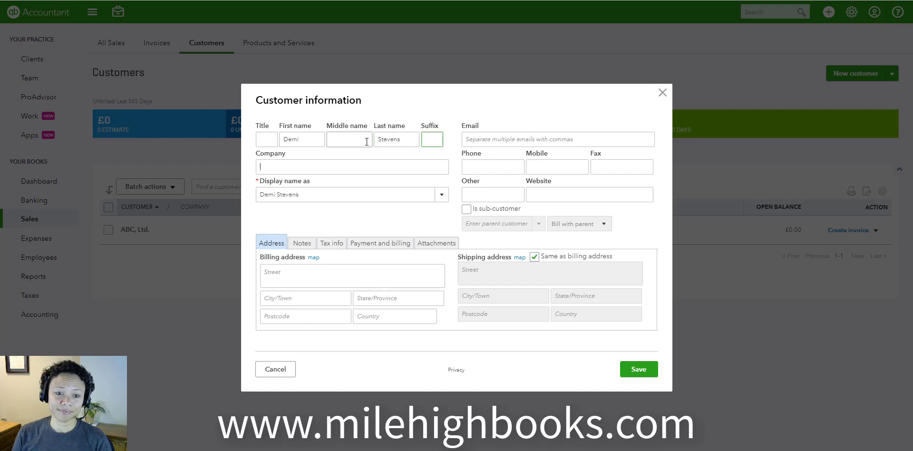
# - Set the company to Alphacom and use Alphacom as the customer's display name
pyautogui.press('Tab')
pyautogui.write('Alphacom')
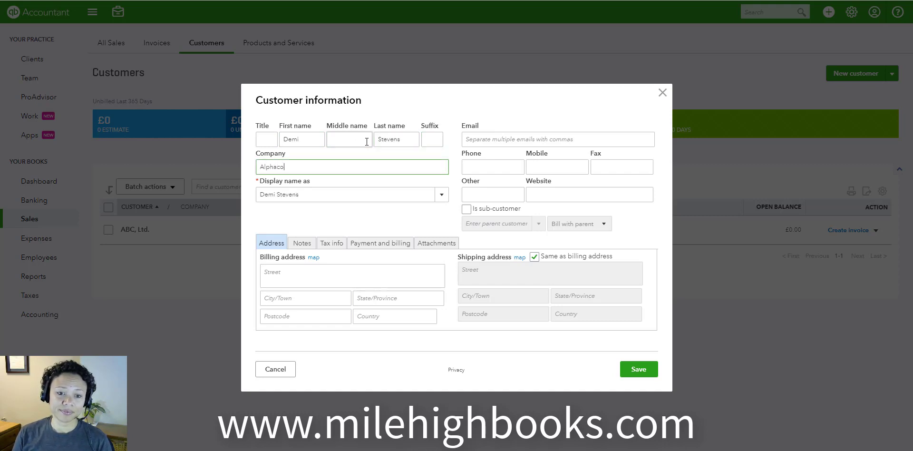
pyautogui.press('Tab')
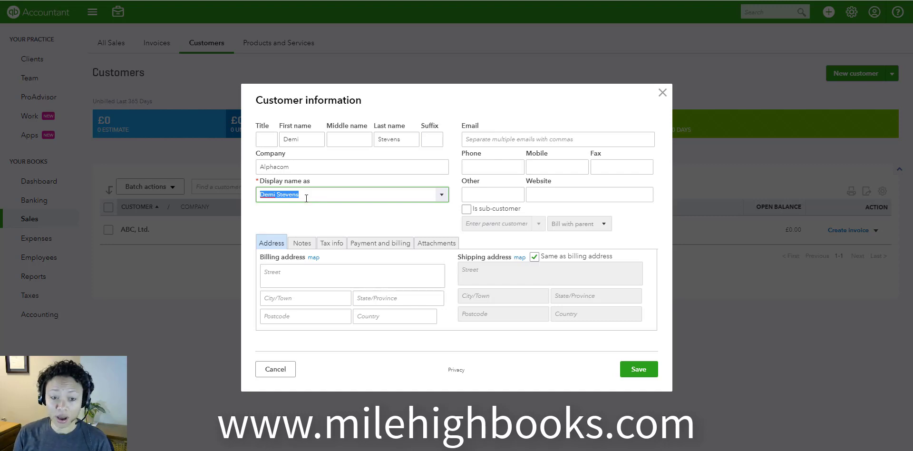
pyautogui.write('Alphacom')
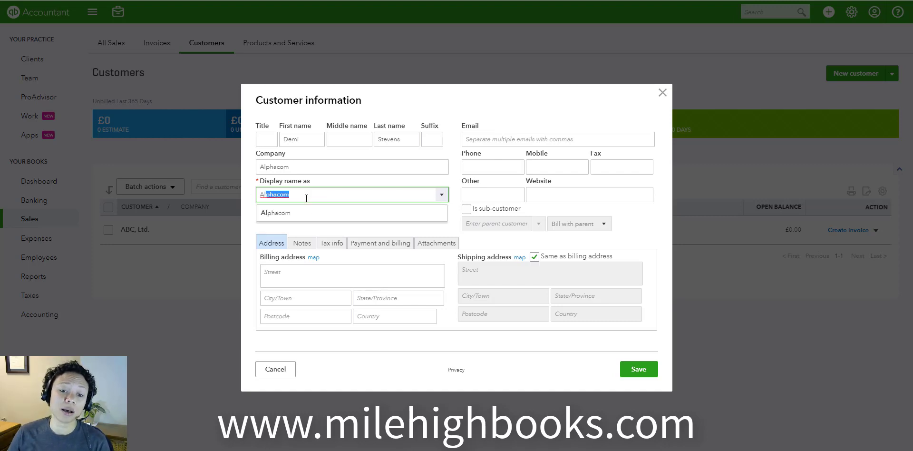
pyautogui.click(295, 214)
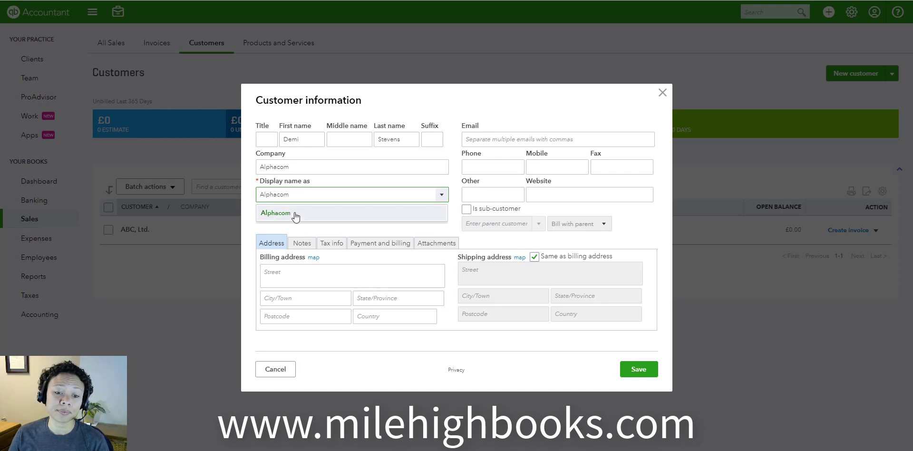
# - Fill in the customer's billing address with the street, town, postcode and country, leaving the state blank
pyautogui.click(292, 272)
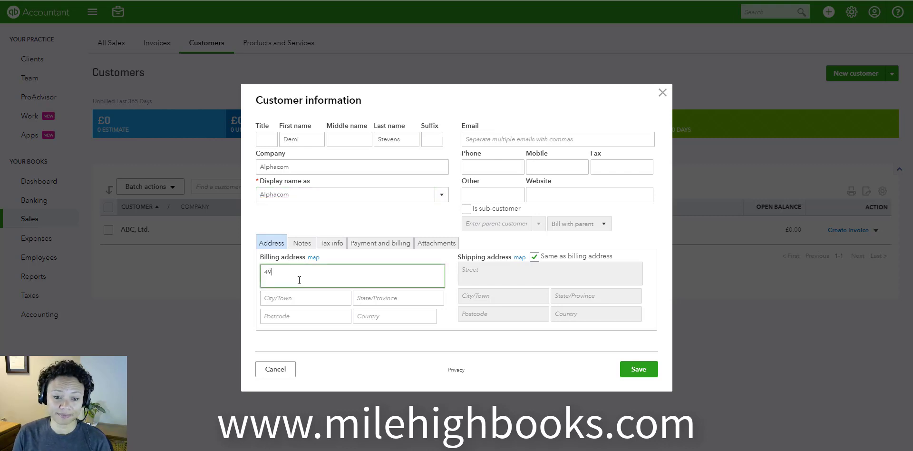
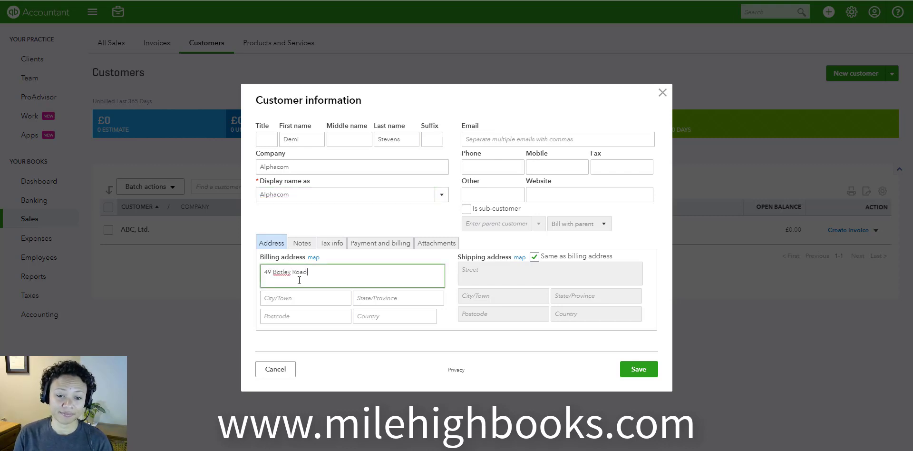
pyautogui.press('Tab')
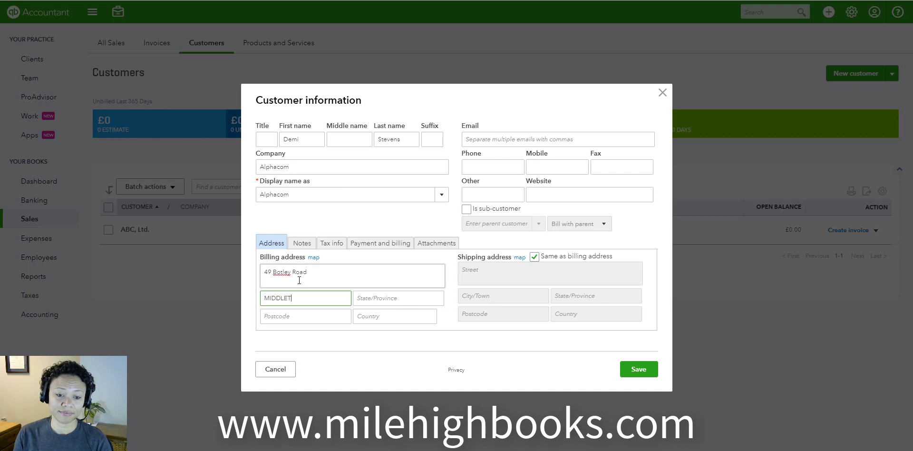
pyautogui.press('Tab')
pyautogui.press('Tab')
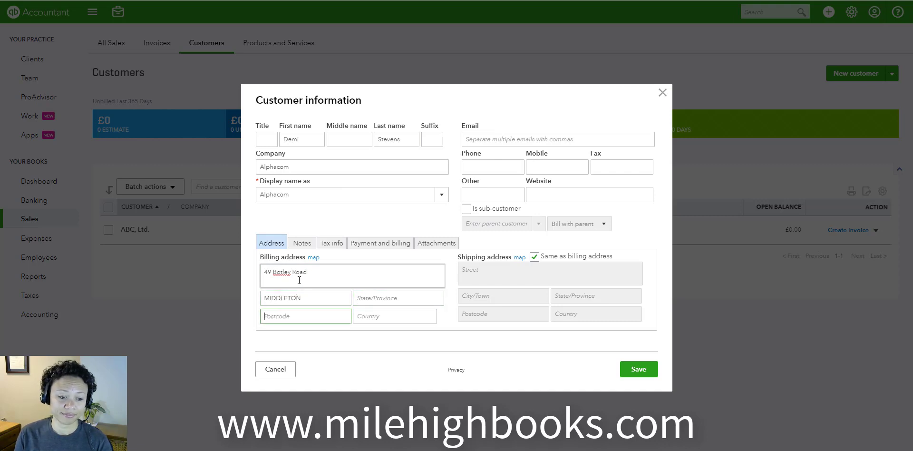
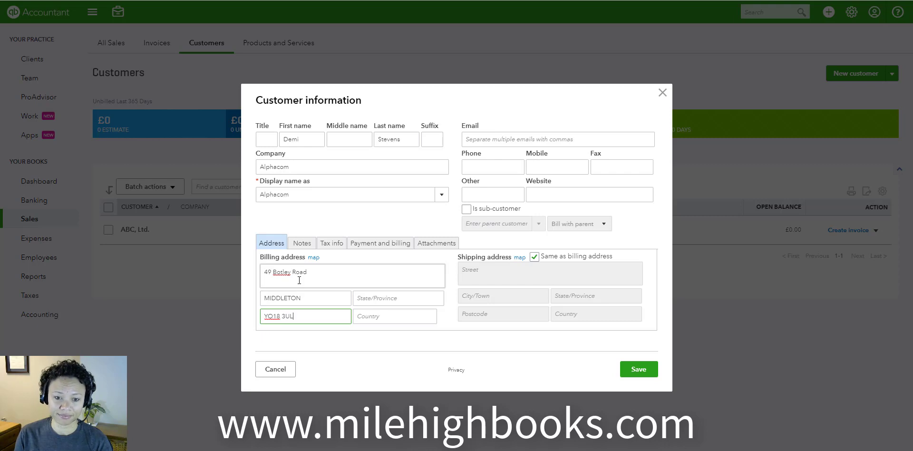
pyautogui.press('Tab')
pyautogui.write('UK')
pyautogui.press('Tab')
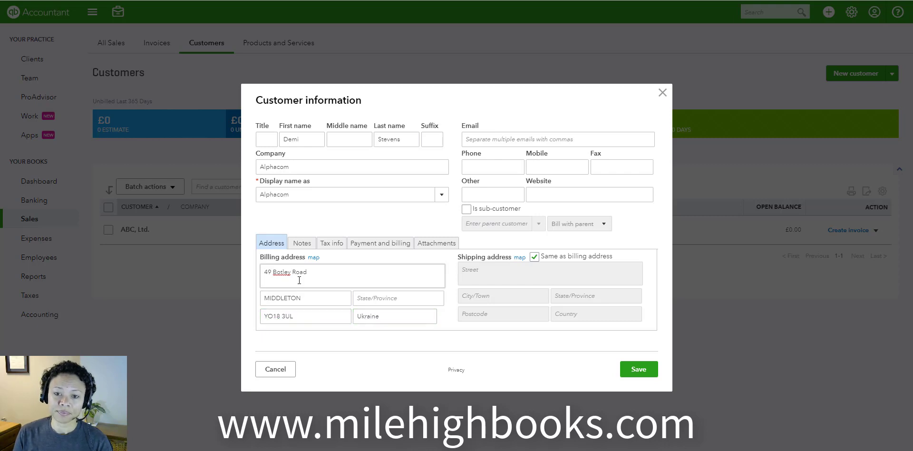
# - Fill in the customer's e-mail address and phone number
pyautogui.click(516, 139)
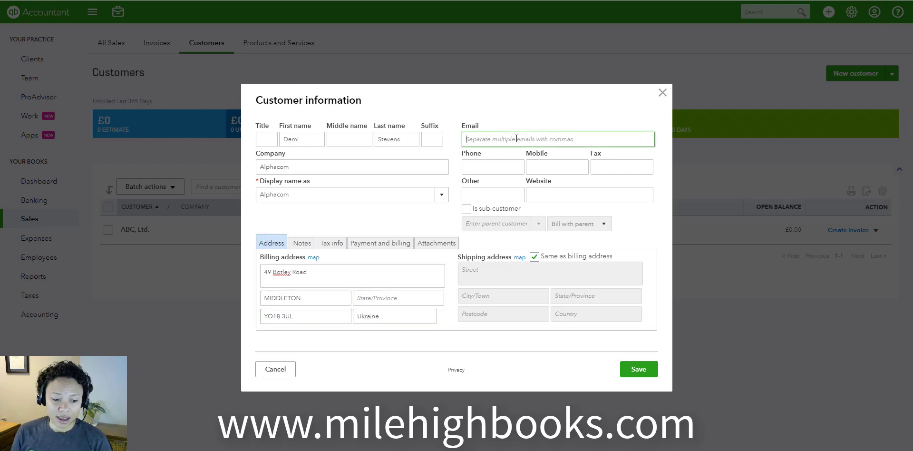
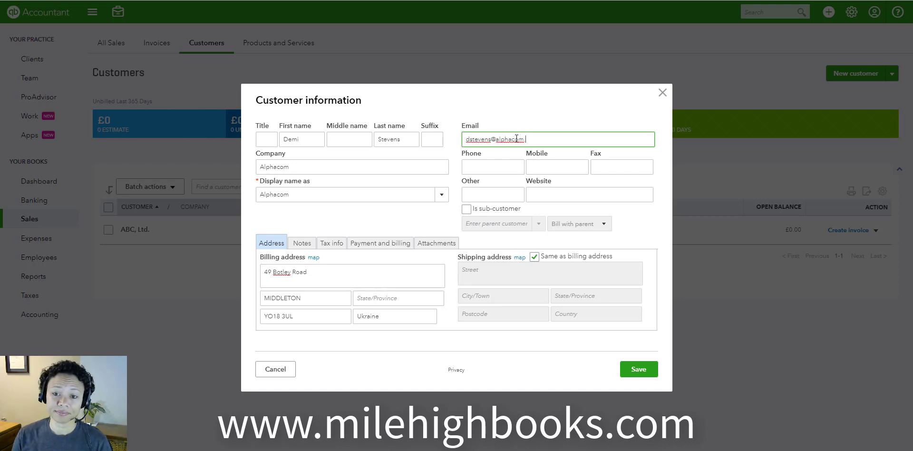
pyautogui.press('Tab')
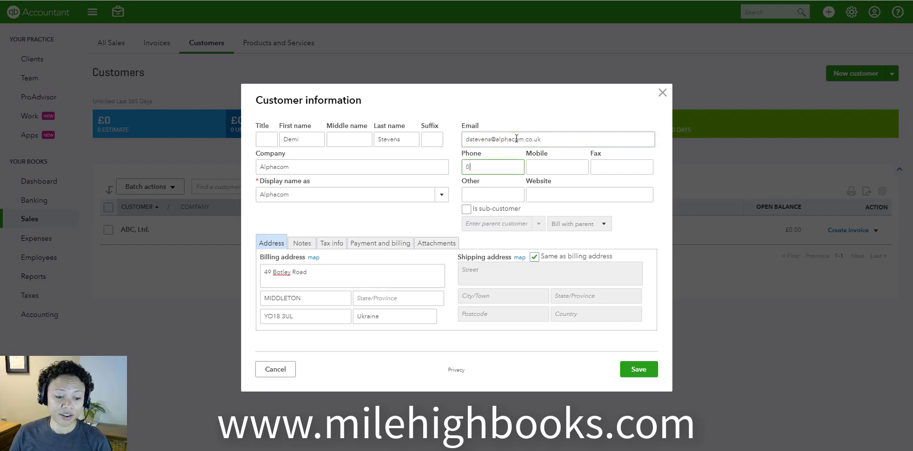
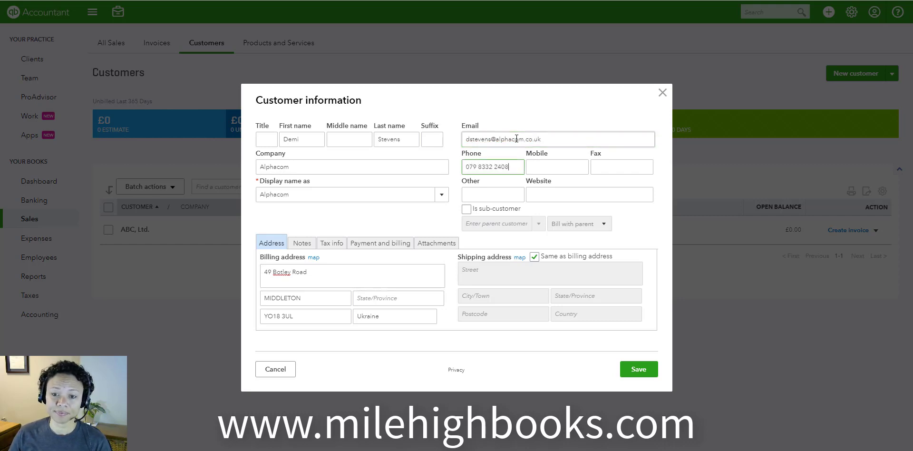
pyautogui.press('Tab')
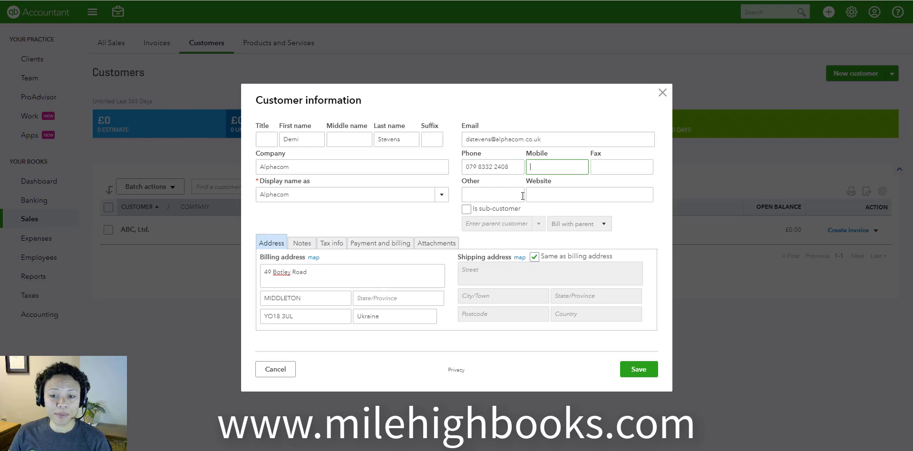
pyautogui.click(549, 194)
pyautogui.write('www.alp')
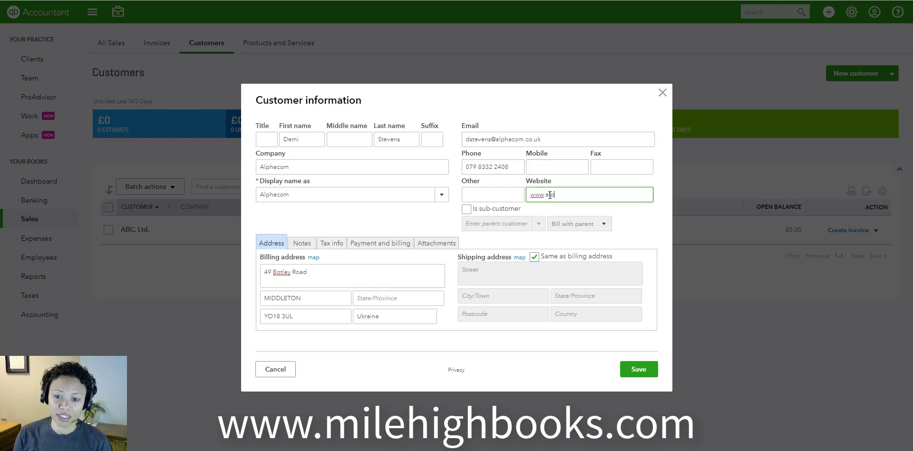
pyautogui.write('hacom.co.uk')
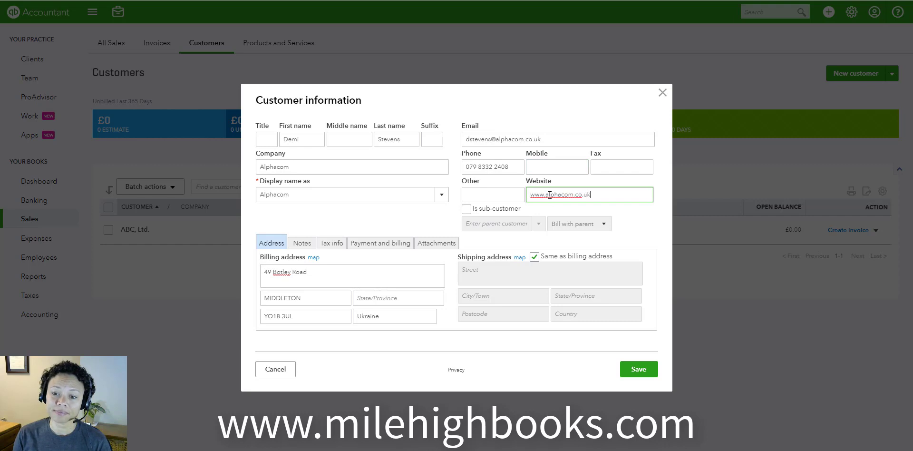
pyautogui.press('Tab')
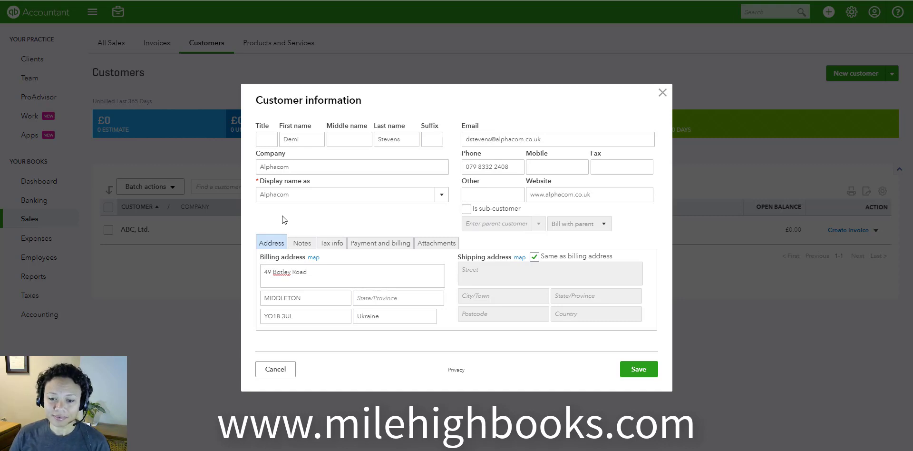
# - Add the customer note "Has been in business for five years."
pyautogui.click(302, 243)
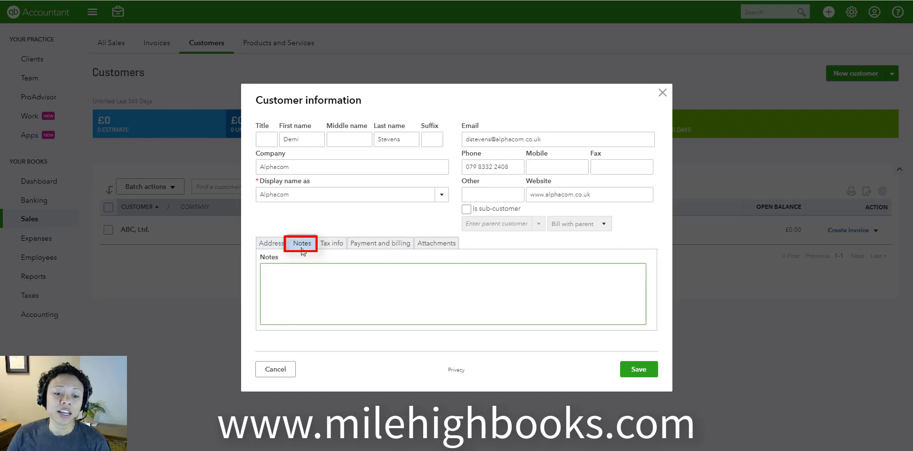
pyautogui.click(352, 272)
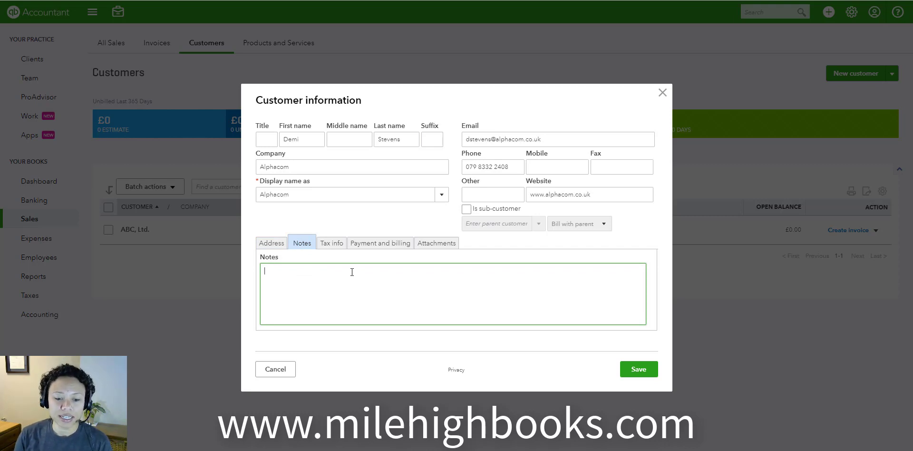
pyautogui.write('Has been ')
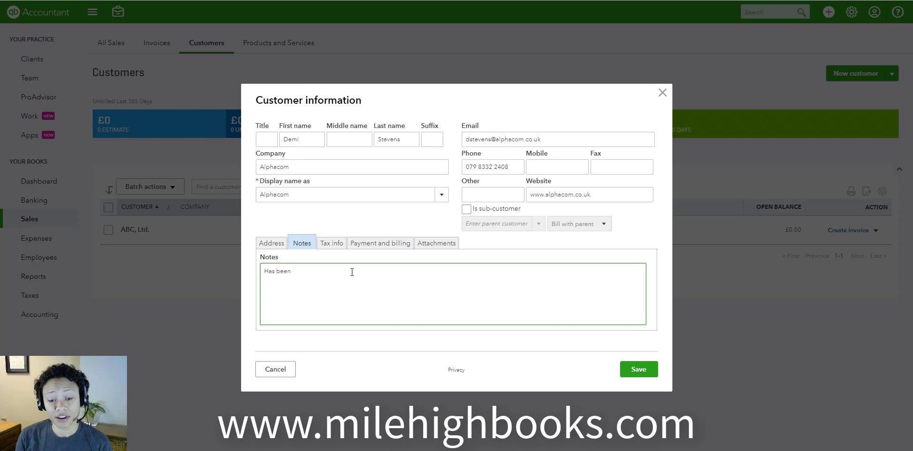
pyautogui.write('in business ')
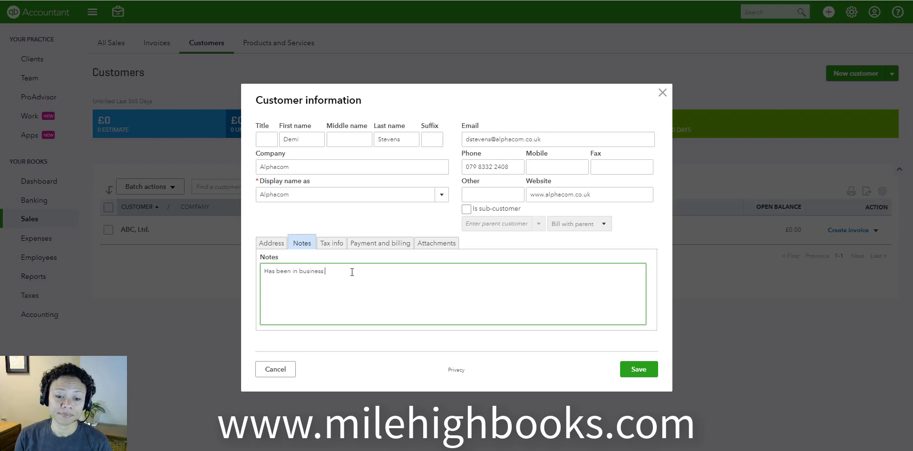
pyautogui.write('for five years.')
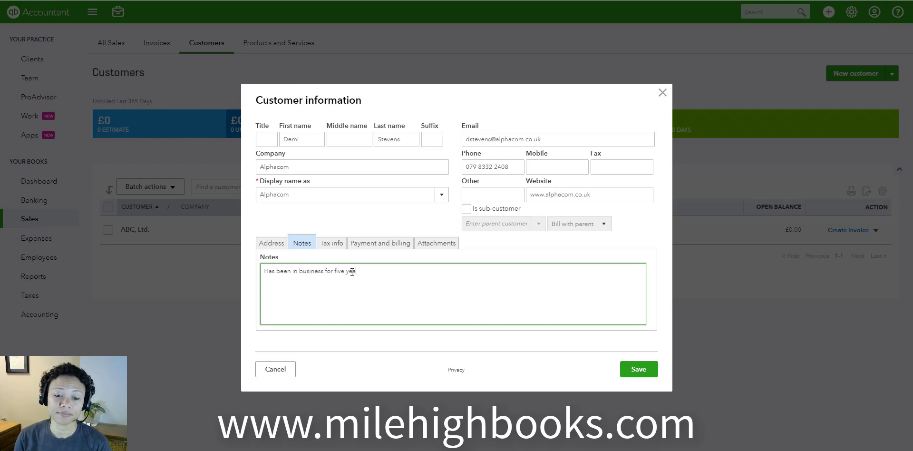
# - From the customer's tax information, open the VIES VAT number verification page and look through its member state choices
pyautogui.click(336, 244)
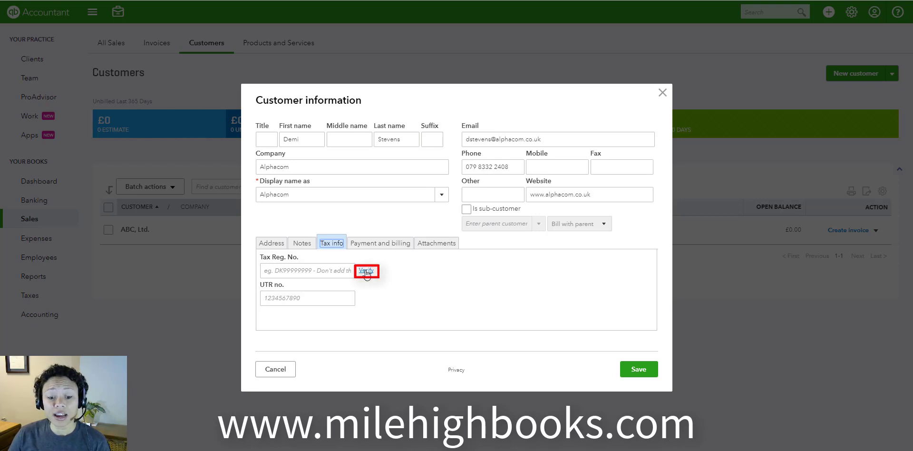
pyautogui.click(366, 271)
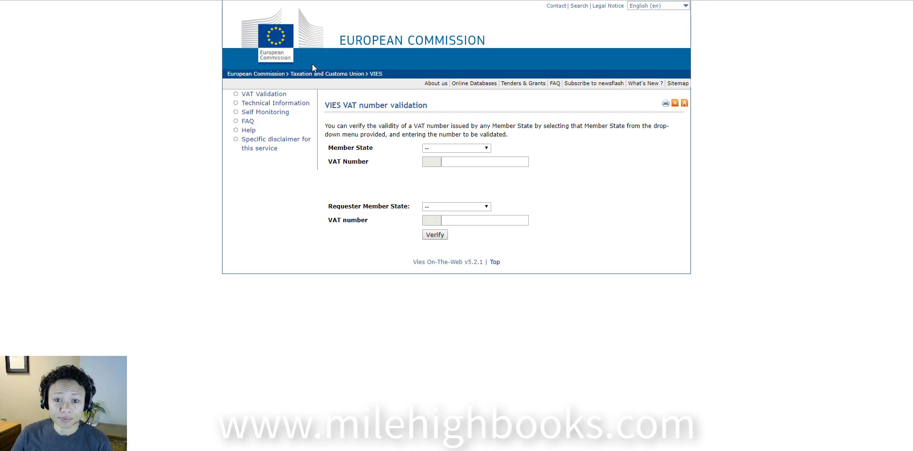
pyautogui.click(442, 148)
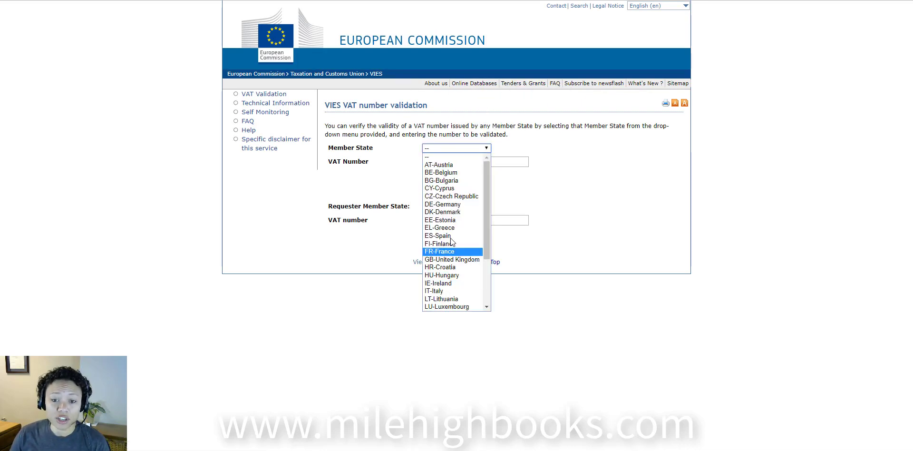
pyautogui.click(496, 159)
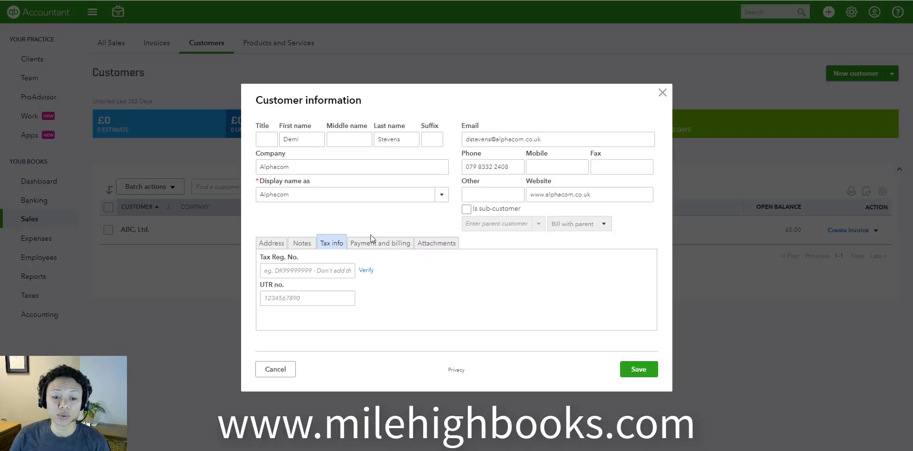
# - Enter the customer's GB tax registration number, leaving the UTR number blank
pyautogui.click(325, 271)
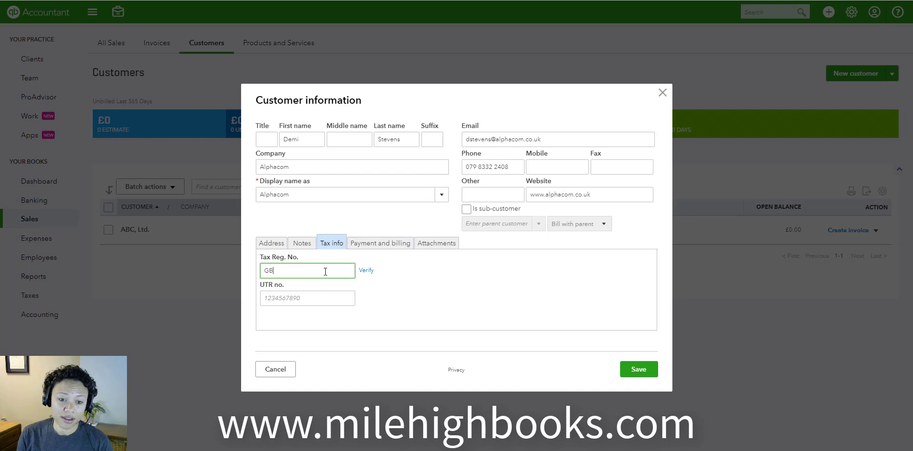
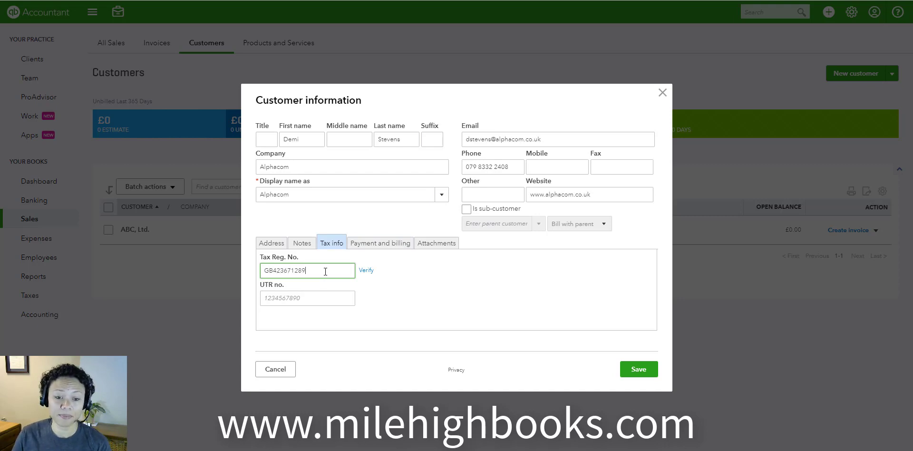
pyautogui.click(318, 301)
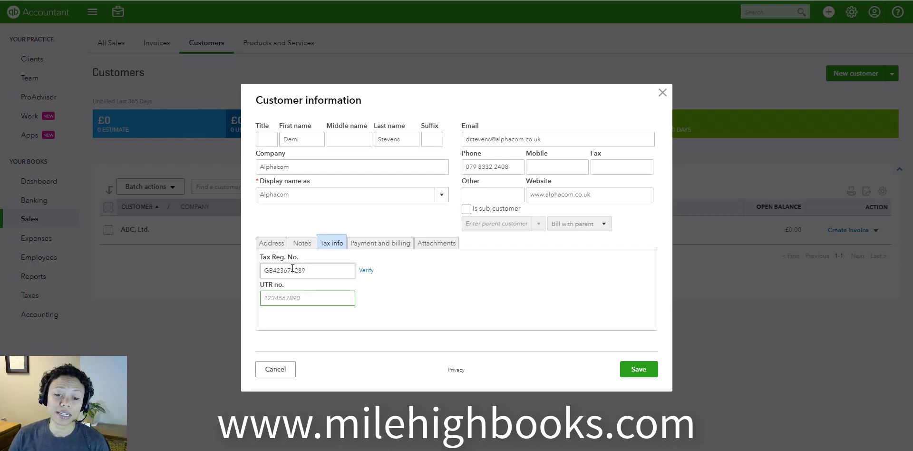
# - Add a new payment method named Visa, marked as a credit or debit card, as the customer's preferred payment method
pyautogui.click(379, 244)
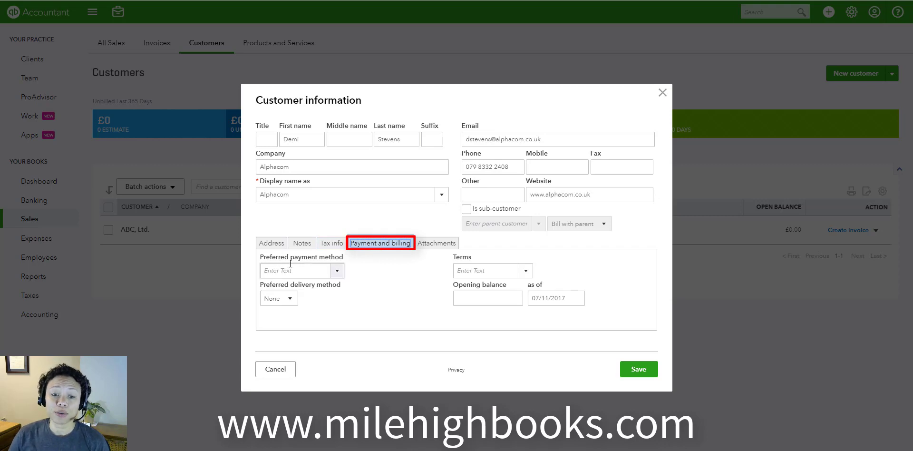
pyautogui.click(338, 272)
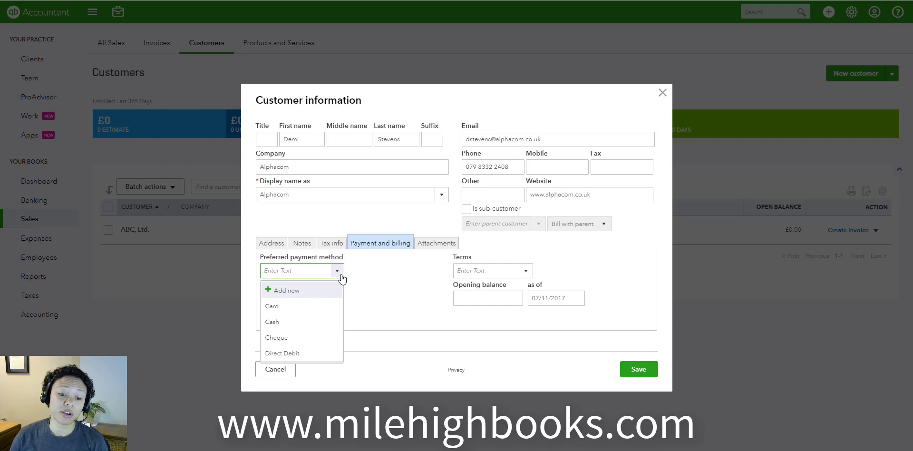
pyautogui.click(284, 292)
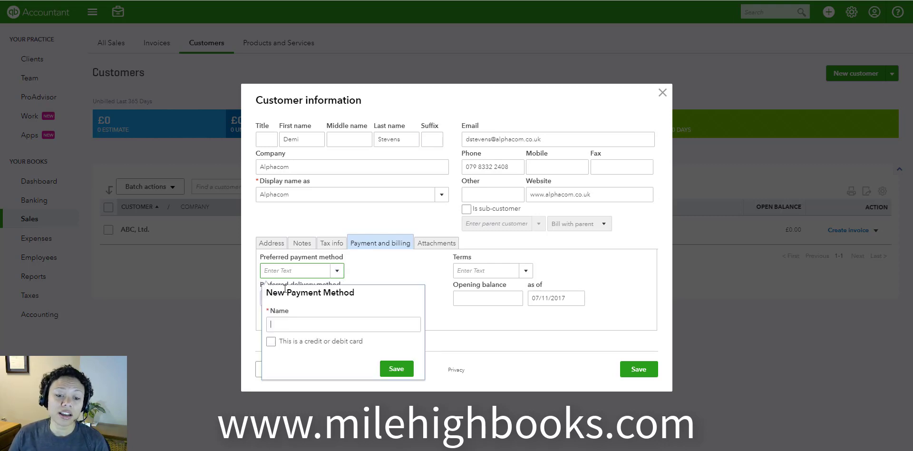
pyautogui.write('Credit')
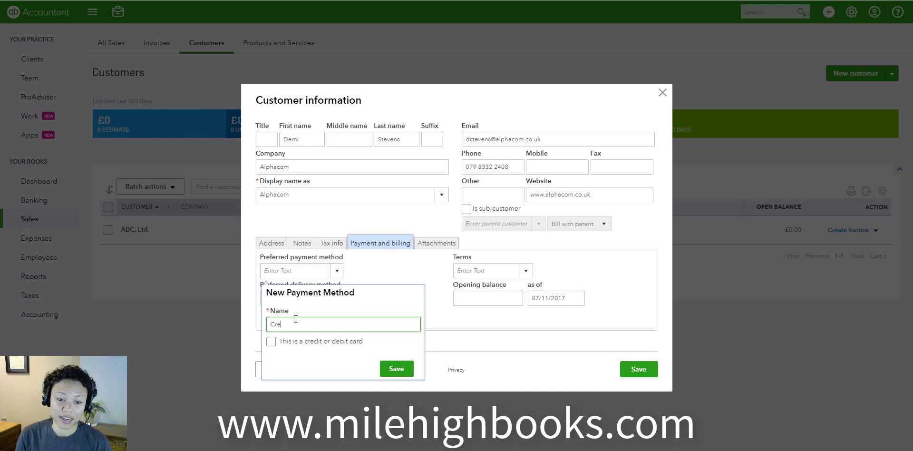
pyautogui.press('BackSpace')
pyautogui.press('BackSpace')
pyautogui.press('BackSpace')
pyautogui.press('BackSpace')
pyautogui.press('BackSpace')
pyautogui.press('BackSpace')
pyautogui.press('BackSpace')
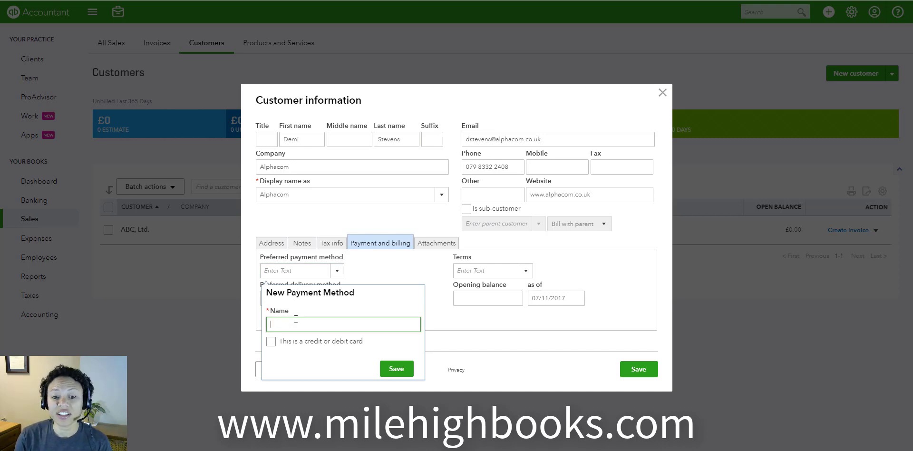
pyautogui.write('Visa')
pyautogui.click(294, 335)
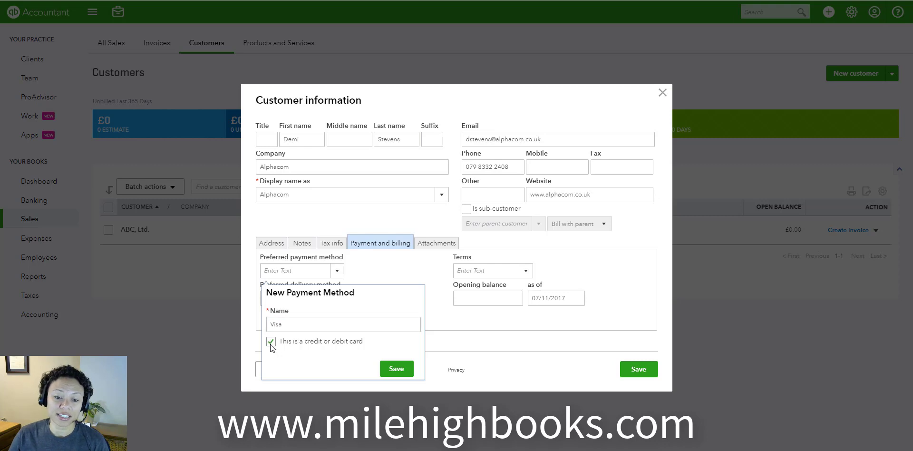
pyautogui.click(271, 342)
pyautogui.click(404, 371)
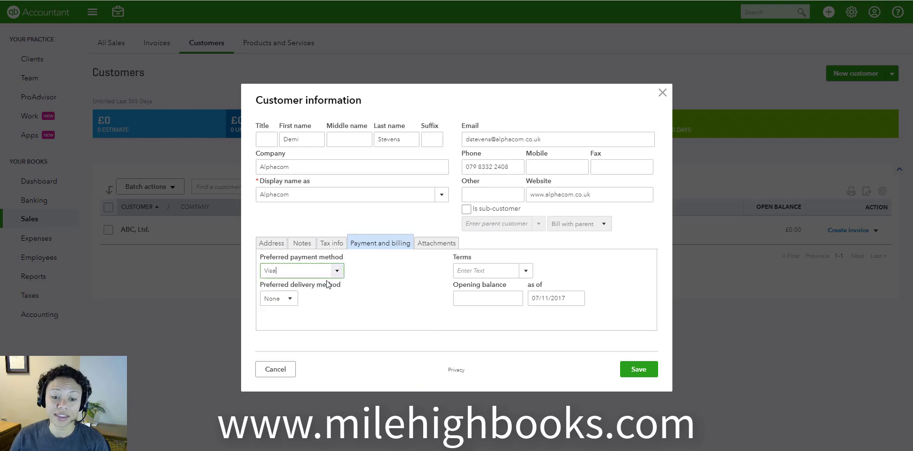
# - Set the preferred delivery method to Send later and the terms to Due on receipt, leaving the opening balance empty
pyautogui.click(285, 303)
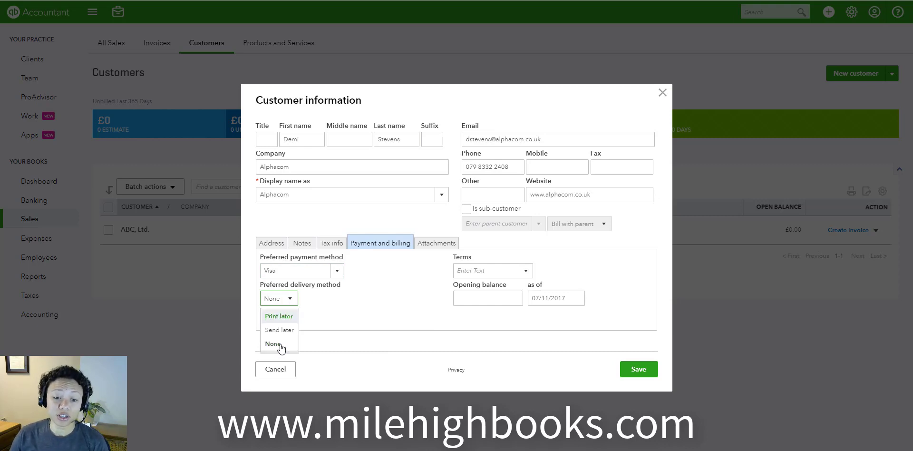
pyautogui.click(286, 330)
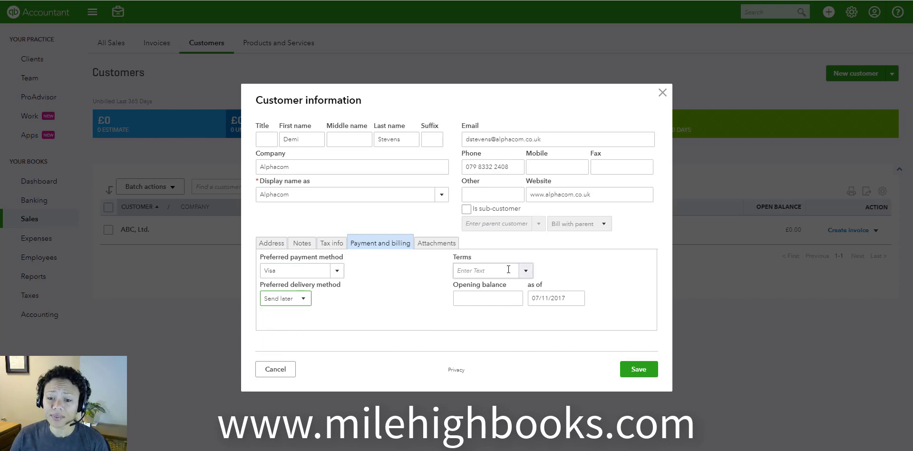
pyautogui.click(526, 271)
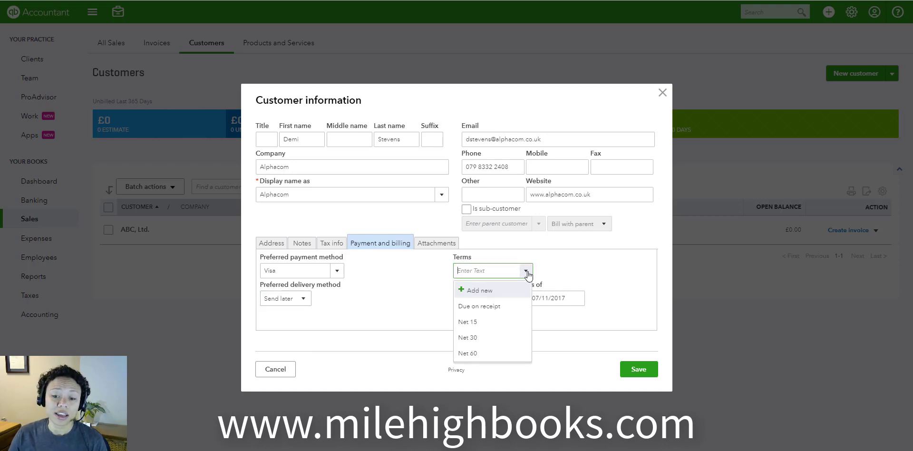
pyautogui.click(509, 309)
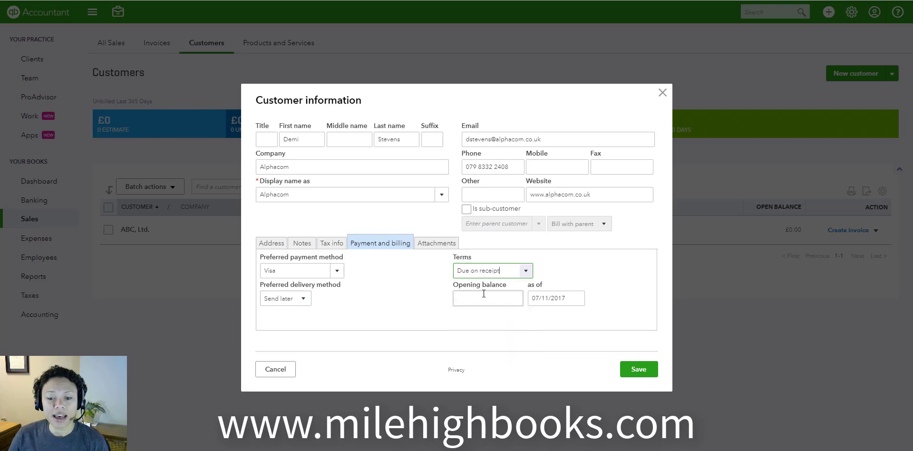
pyautogui.click(524, 271)
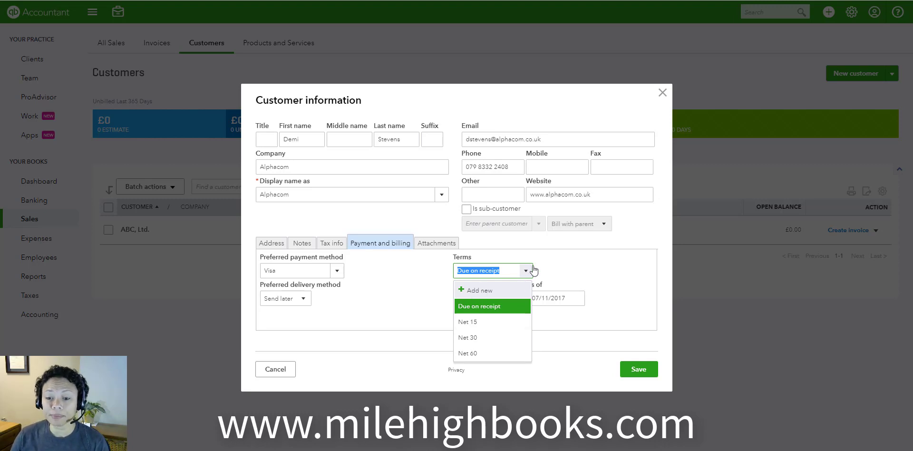
pyautogui.click(540, 275)
pyautogui.click(469, 298)
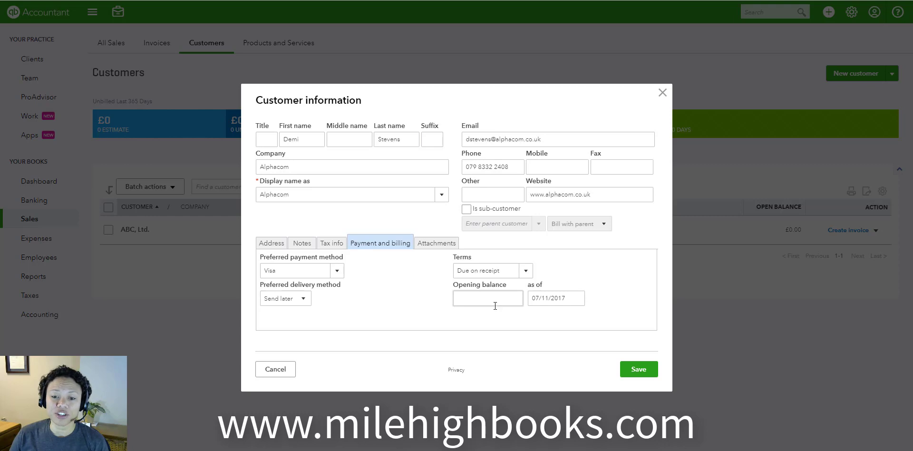
# - Check the customer's attachments section, save the new customer without attachments and return to the customer list
pyautogui.doubleClick(433, 245)
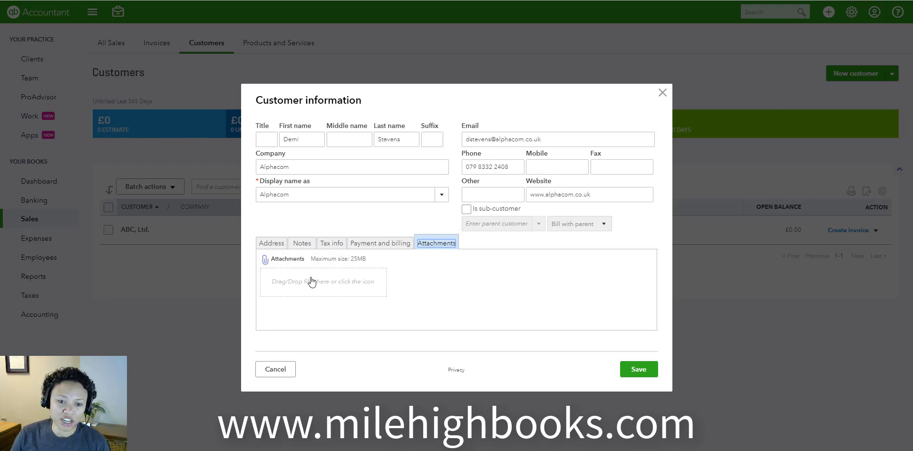
pyautogui.click(639, 373)
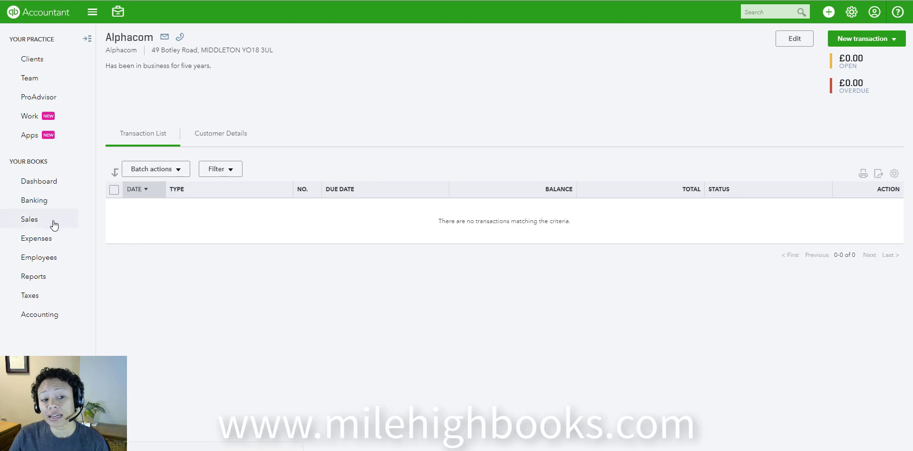
pyautogui.click(30, 220)
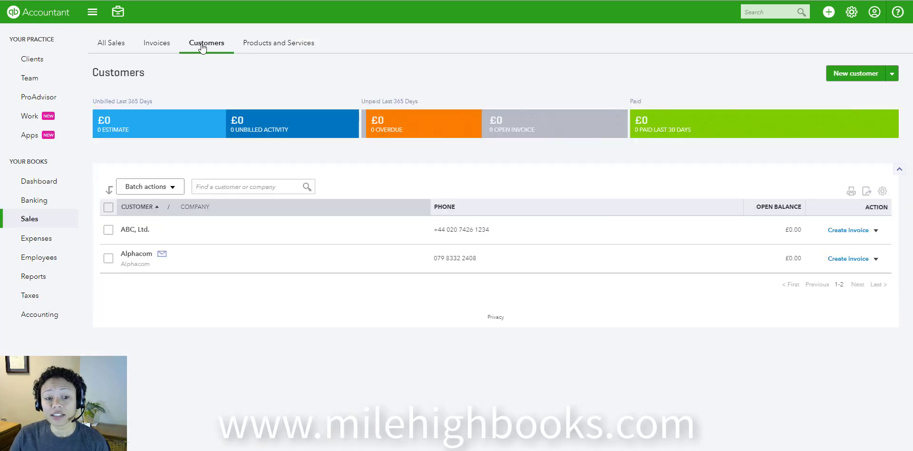